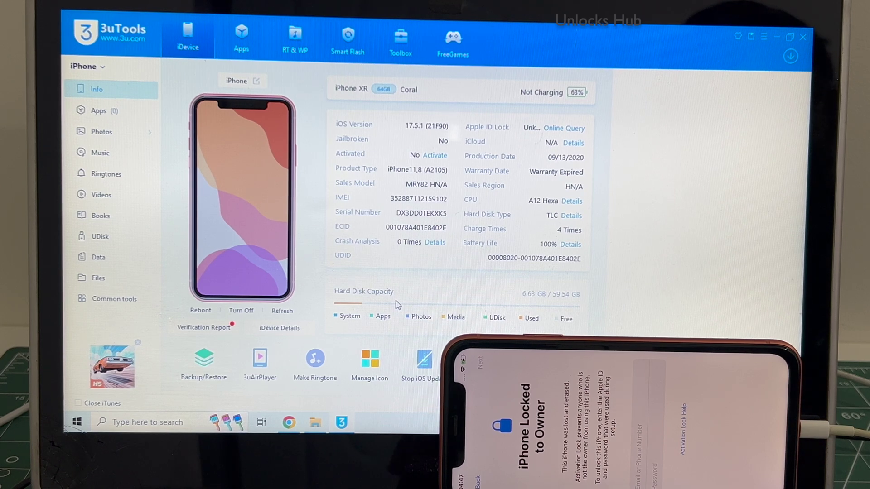
# Step: Open the Smart Flash section to list firmware for the iPhone XR
pyautogui.click(345, 44)
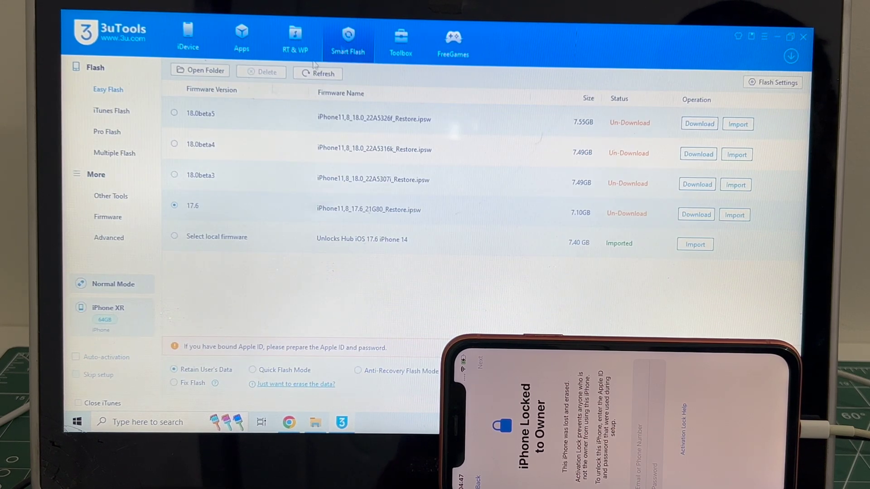
# Step: Switch to Pro Flash mode and get the iPhone XR detected in DFU mode
pyautogui.click(118, 135)
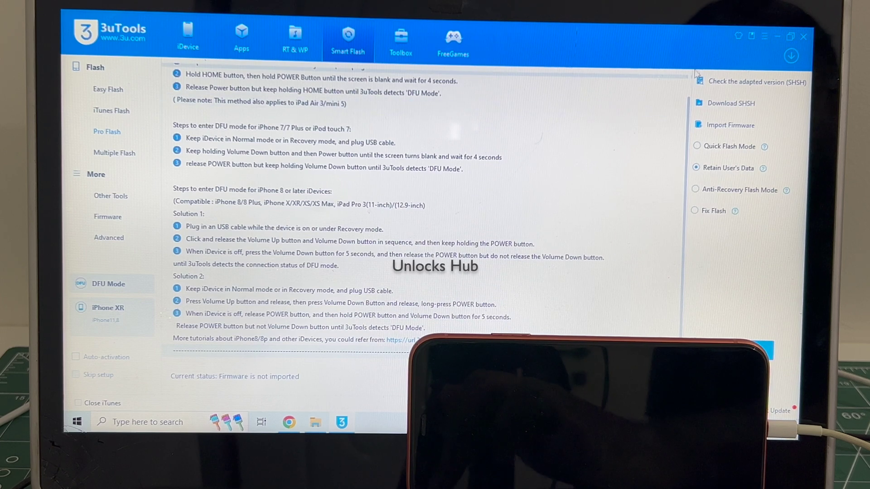
# Step: Run the SHSH check, confirming only iOS 17.6 is still signed
pyautogui.click(756, 82)
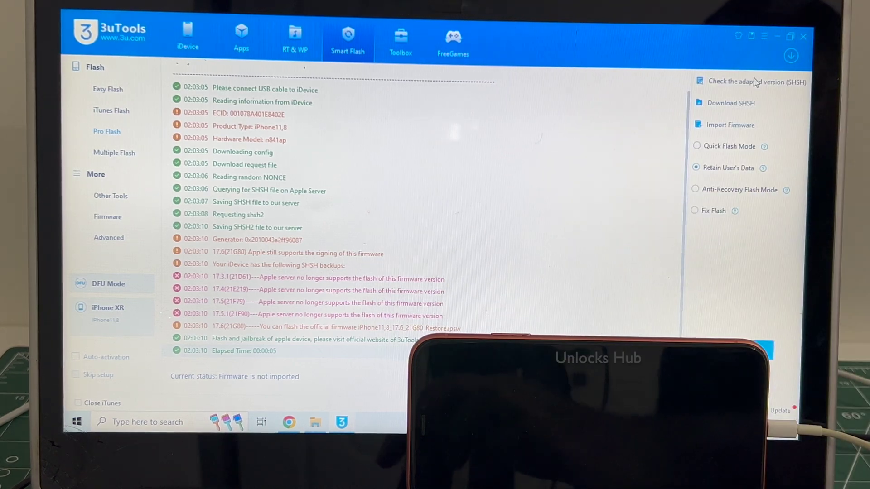
# Step: Bring up the file browser for importing a local firmware file
pyautogui.click(730, 125)
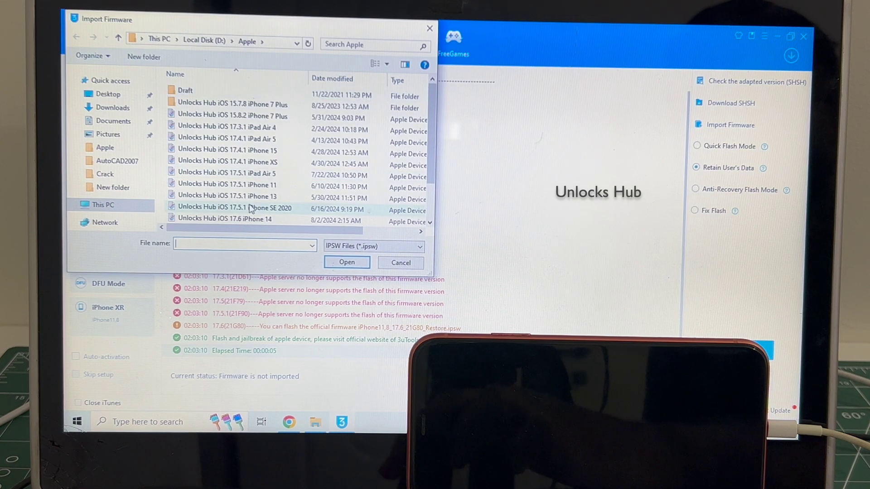
pyautogui.scroll(-2, 271, 200)
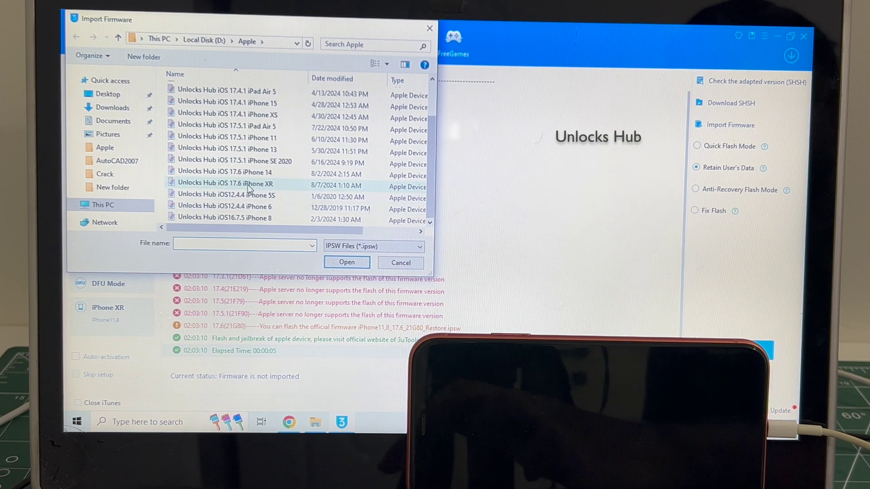
# Step: Import the Unlocks Hub iOS 17.6 iPhone XR ipsw and start flashing it
pyautogui.click(248, 184)
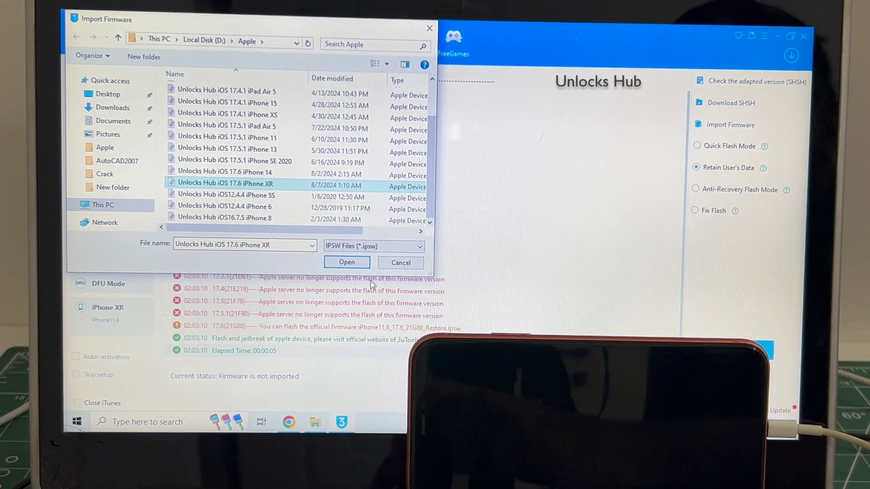
pyautogui.click(347, 263)
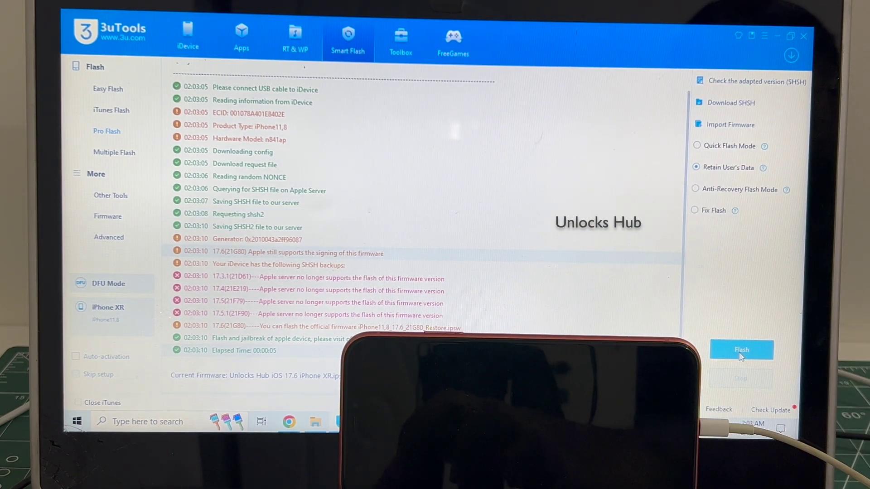
pyautogui.click(757, 349)
# Step: Confirm the reminder so the iOS 17.6 flash runs to completion, keeping user data
pyautogui.click(529, 266)
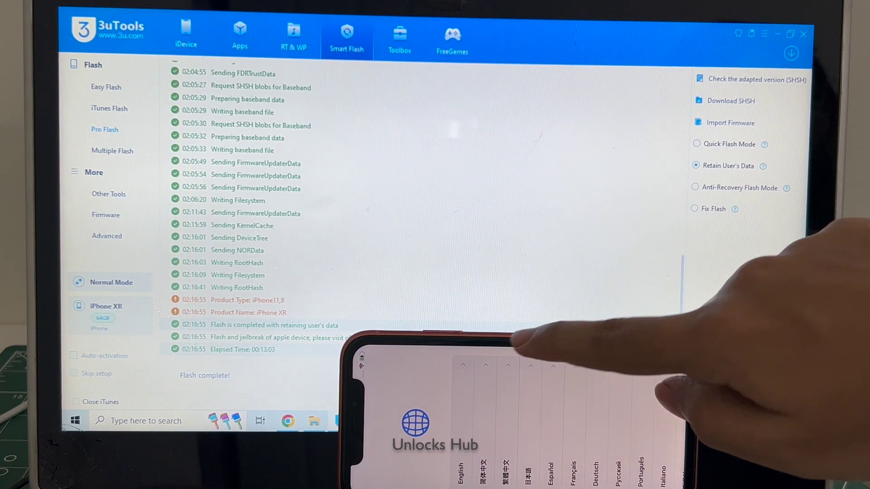
# Step: Choose English, continue past setup screens, and set up without another device
pyautogui.click(462, 408)
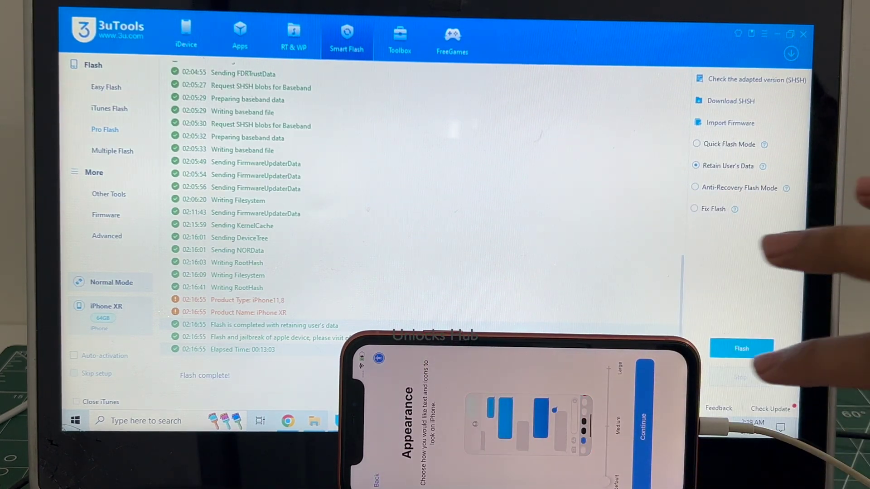
pyautogui.click(643, 424)
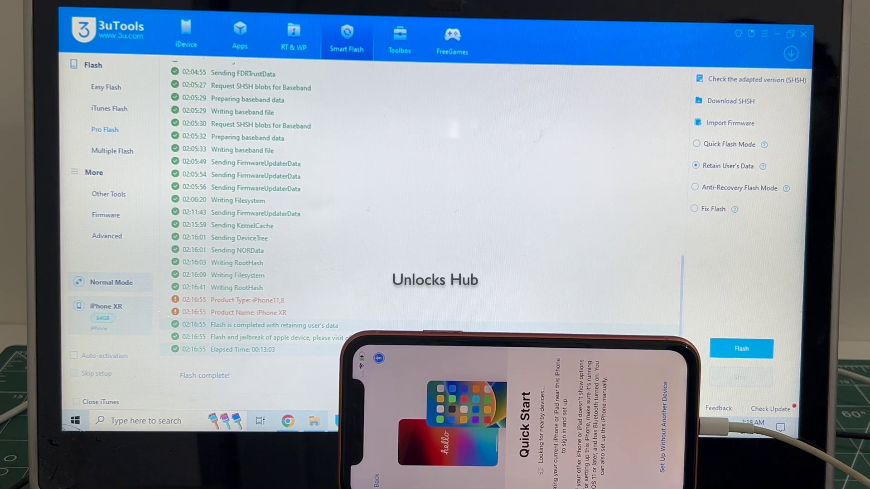
pyautogui.click(662, 408)
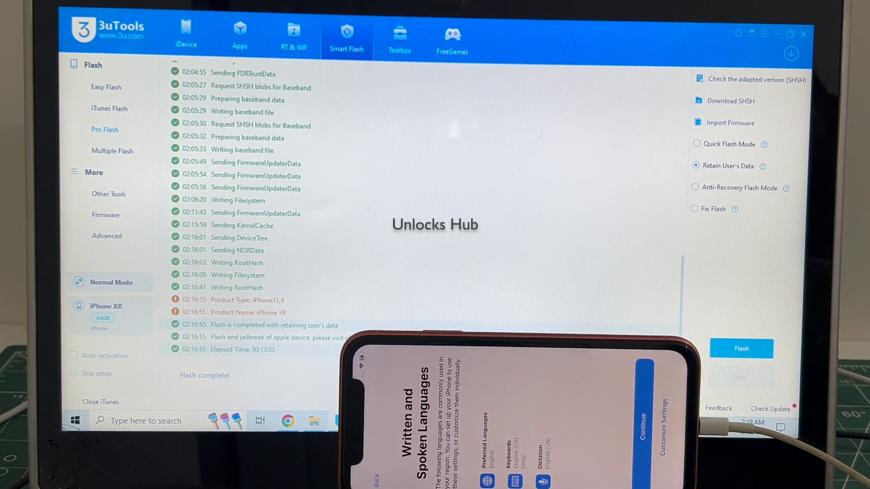